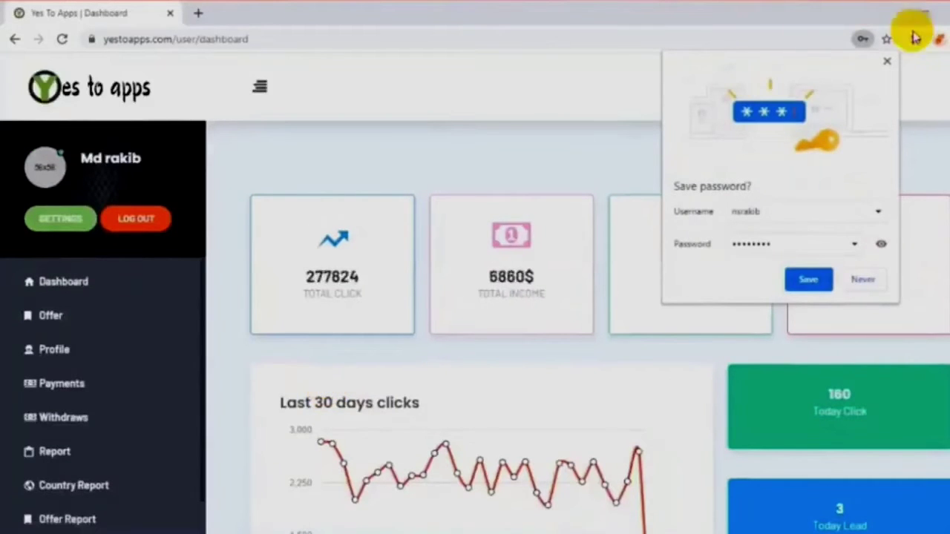
# - Dismiss Chrome's 'Save password?' popup to reveal the dashboard totals
pyautogui.click(886, 61)
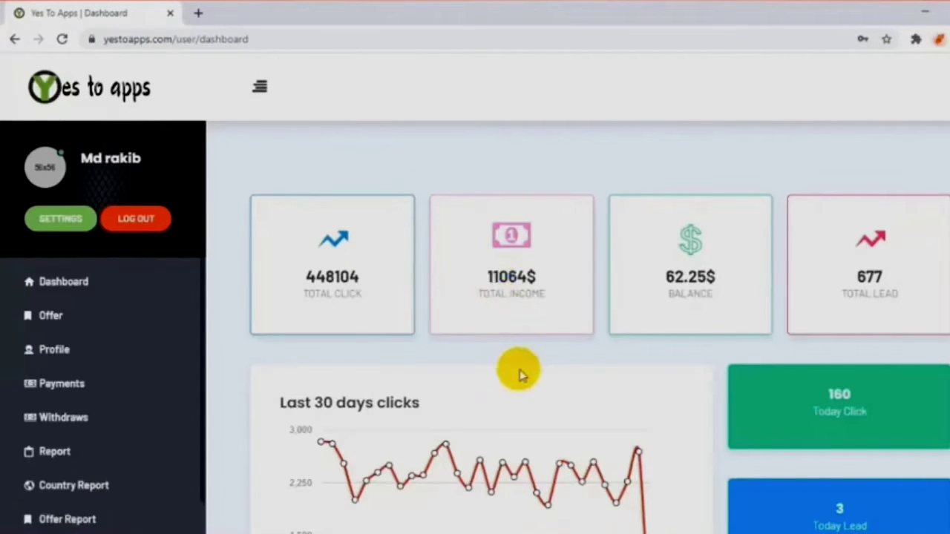
pyautogui.scroll(-3, 519, 371)
pyautogui.scroll(-3, 520, 371)
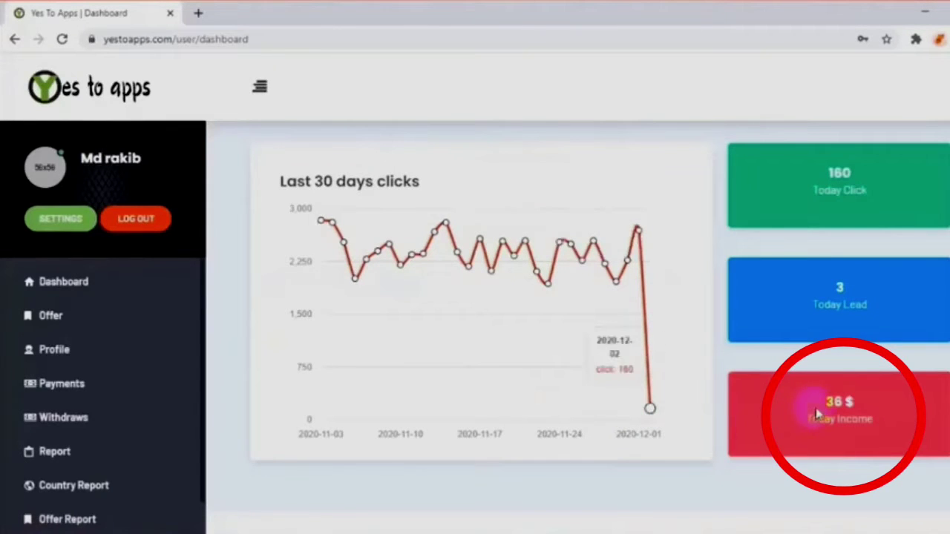
pyautogui.moveTo(817, 404); pyautogui.dragTo(861, 404)
pyautogui.scroll(3, 860, 412)
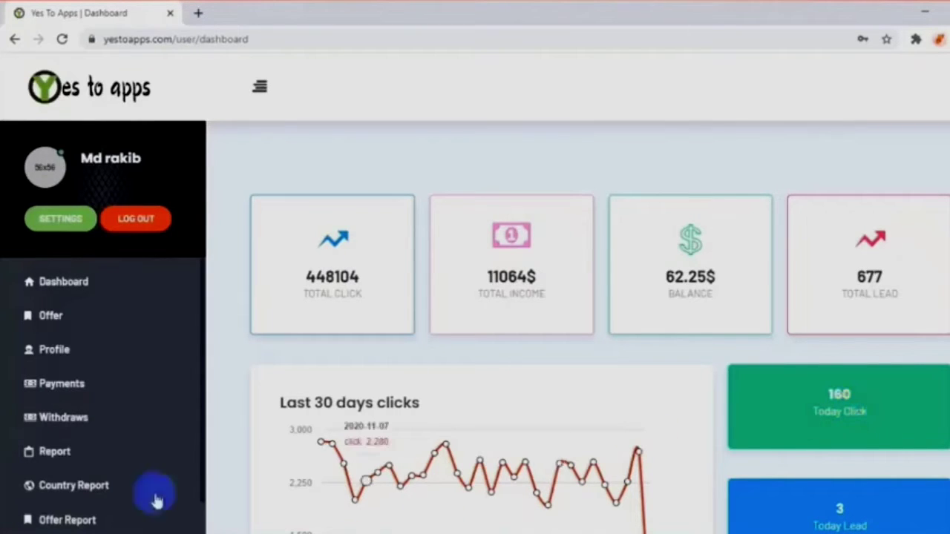
# - Show the Withdraws page with its PayPal withdraw history table
pyautogui.click(64, 417)
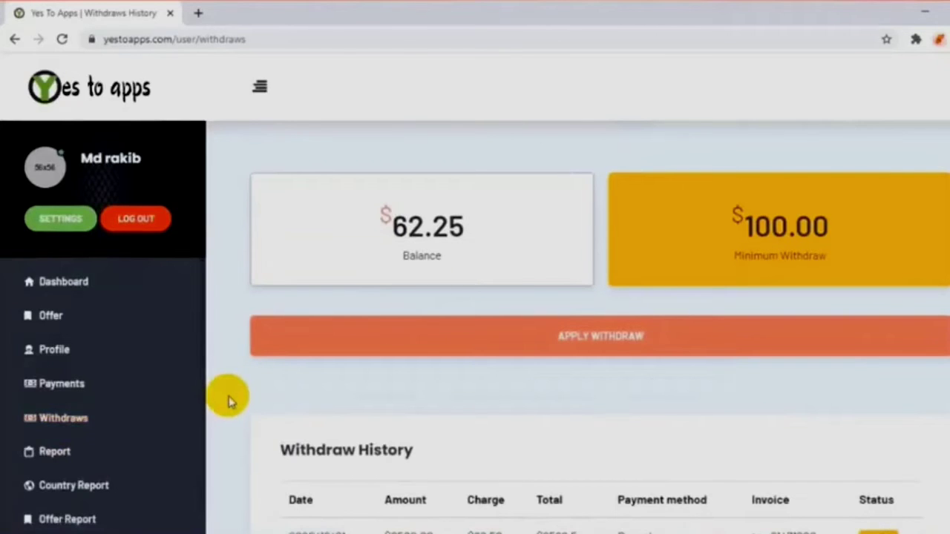
pyautogui.scroll(-3, 228, 400)
pyautogui.scroll(-3, 228, 401)
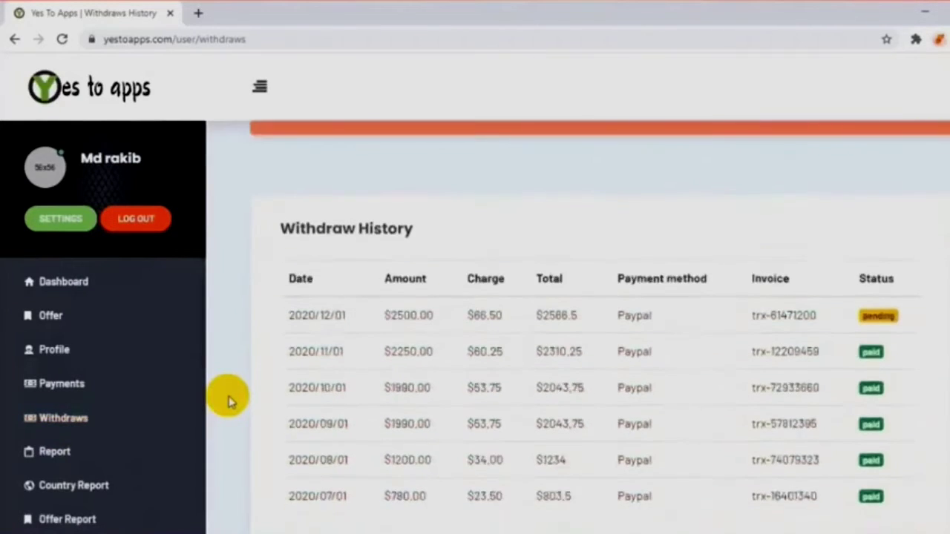
pyautogui.scroll(-2, 228, 401)
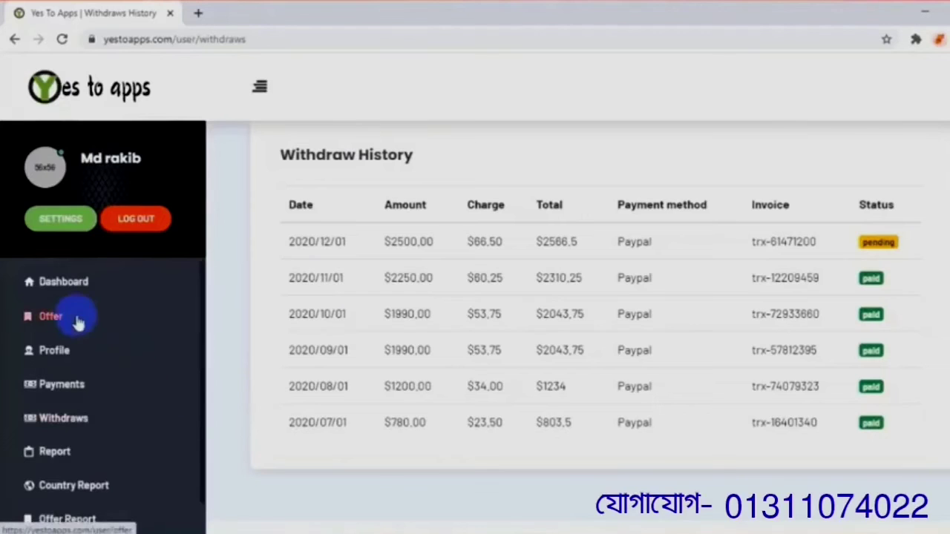
# - List the offers and open 'Program War and Magic' in a new tab
pyautogui.click(75, 320)
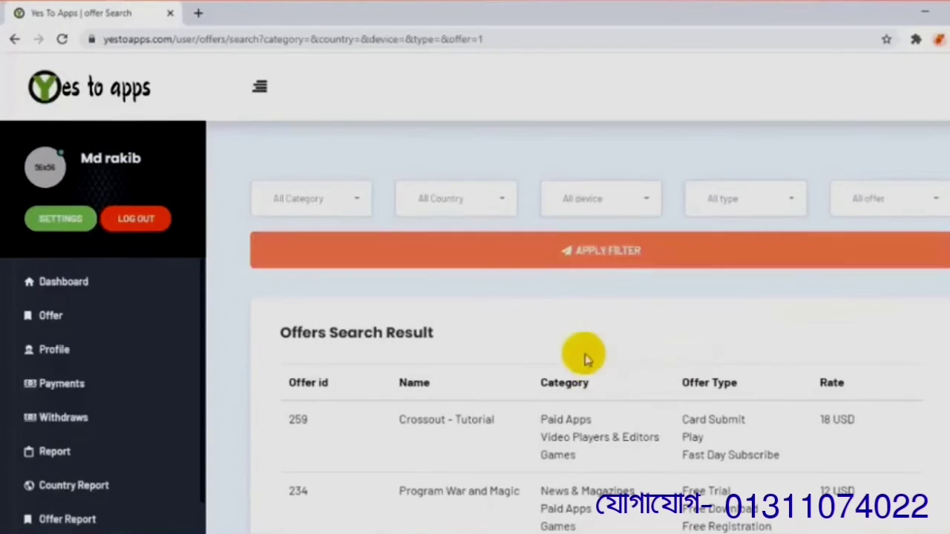
pyautogui.scroll(-1, 572, 321)
pyautogui.scroll(-1, 571, 321)
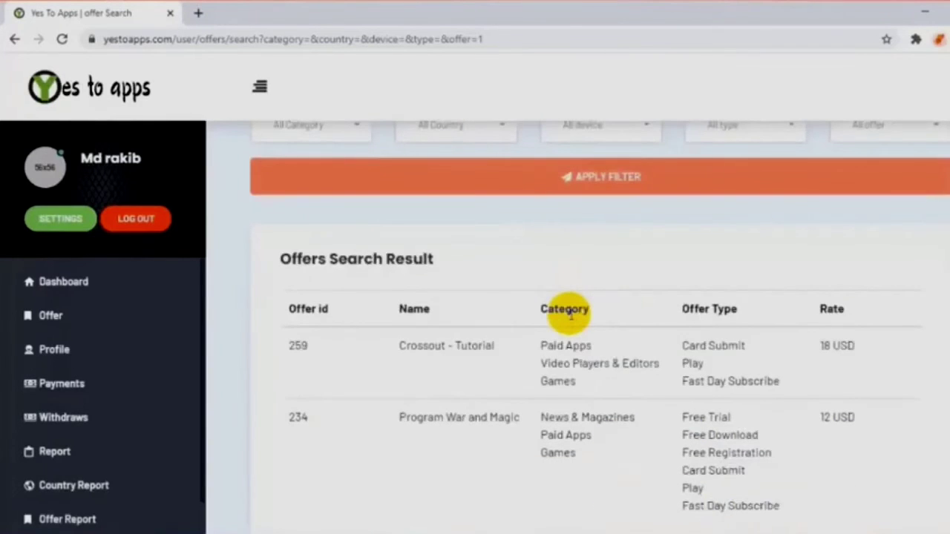
pyautogui.scroll(-1, 571, 318)
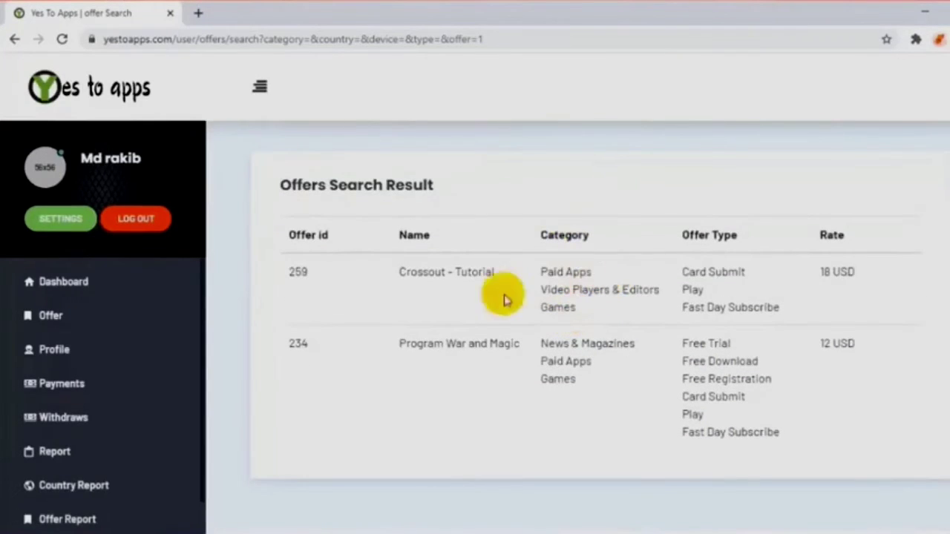
pyautogui.rightClick(468, 345)
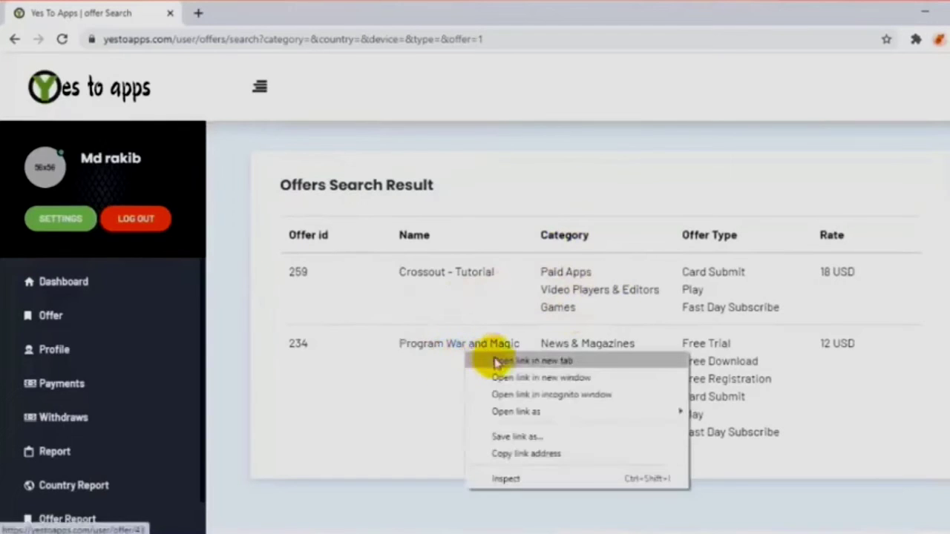
pyautogui.click(497, 362)
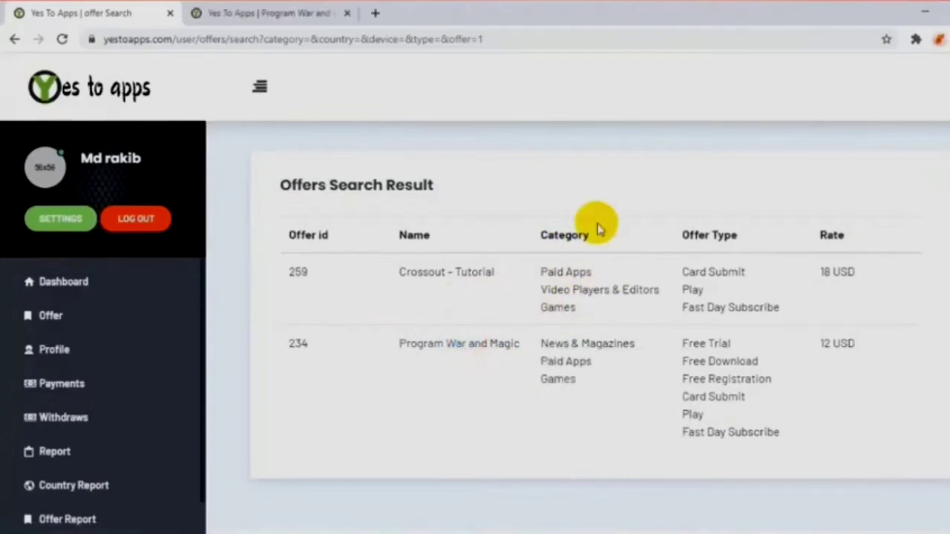
# - Review the War and Magic offer details in the new tab, then open its report
pyautogui.click(297, 11)
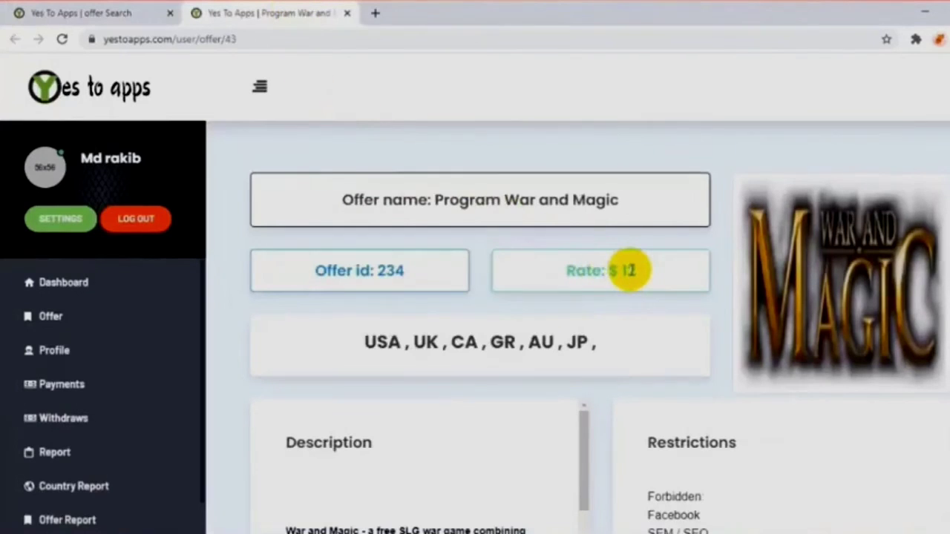
pyautogui.scroll(-2, 630, 270)
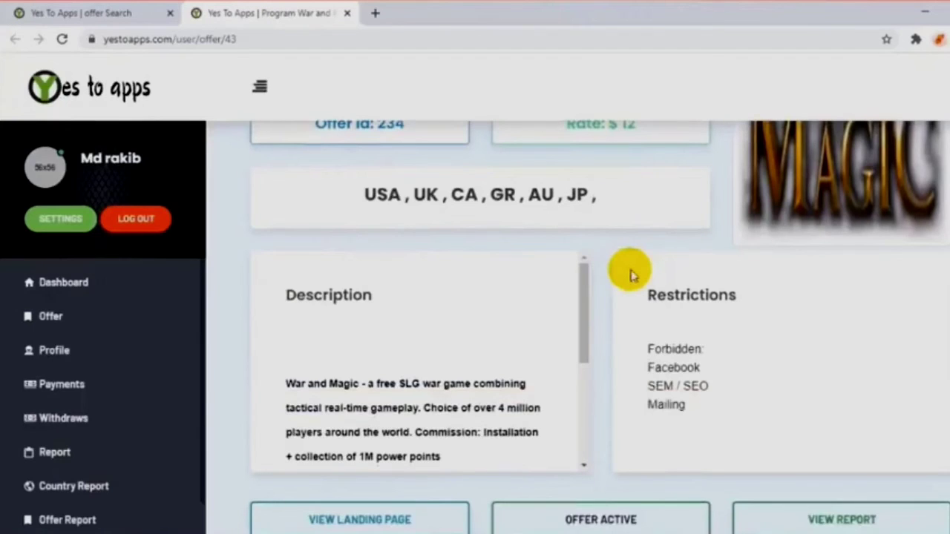
pyautogui.scroll(-1, 629, 275)
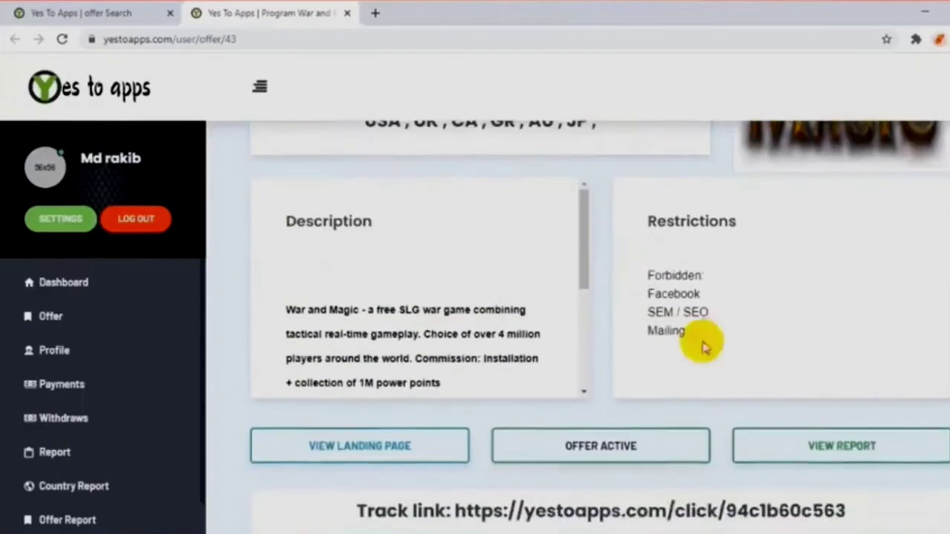
pyautogui.click(841, 447)
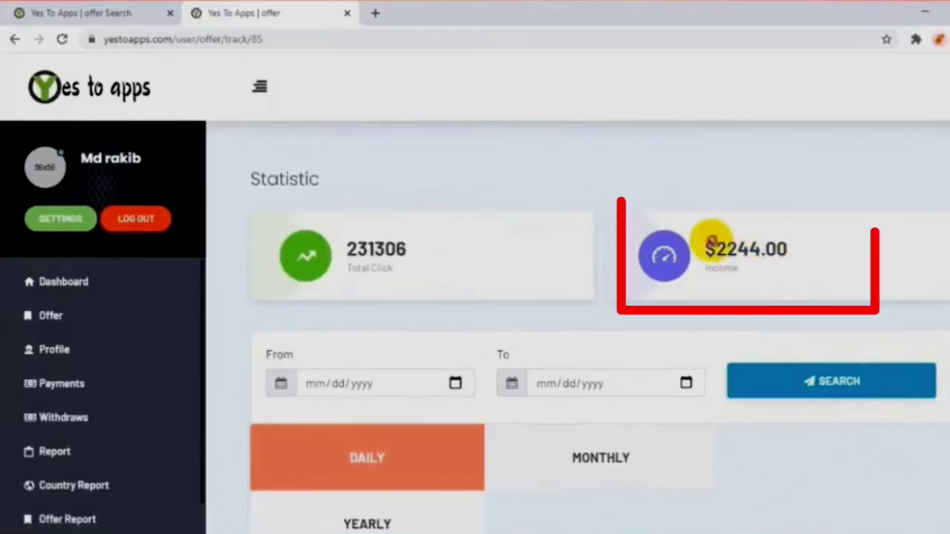
# - Highlight the offer's $2,244 income figure, then head back to the Dashboard
pyautogui.moveTo(715, 249); pyautogui.dragTo(764, 249)
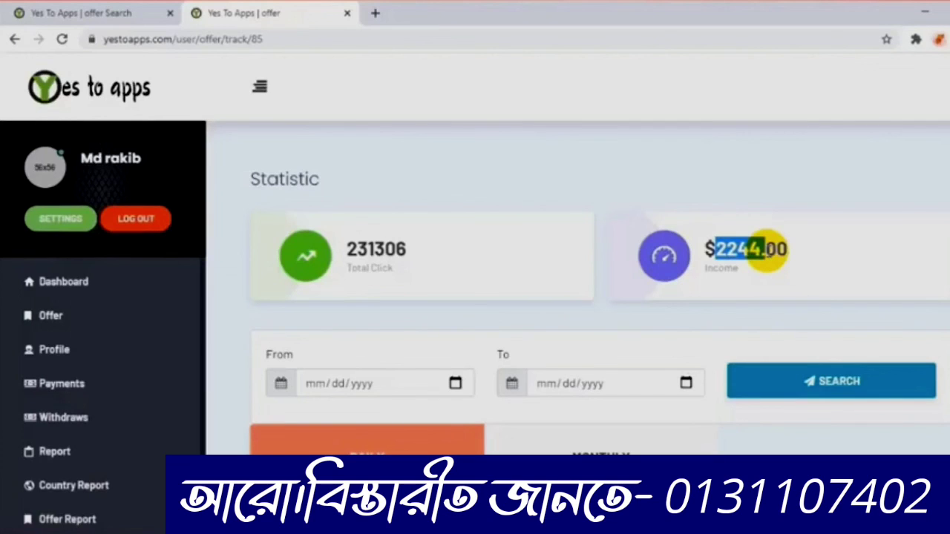
pyautogui.click(100, 280)
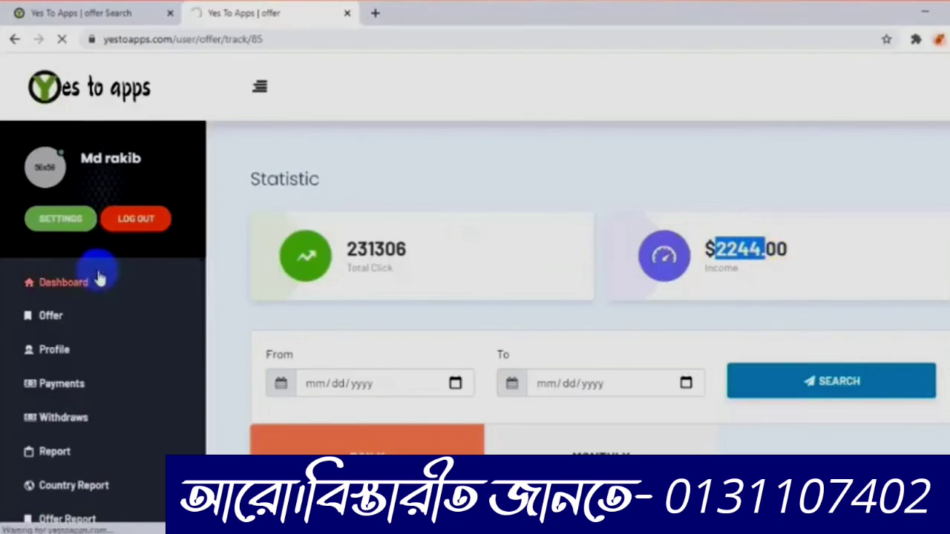